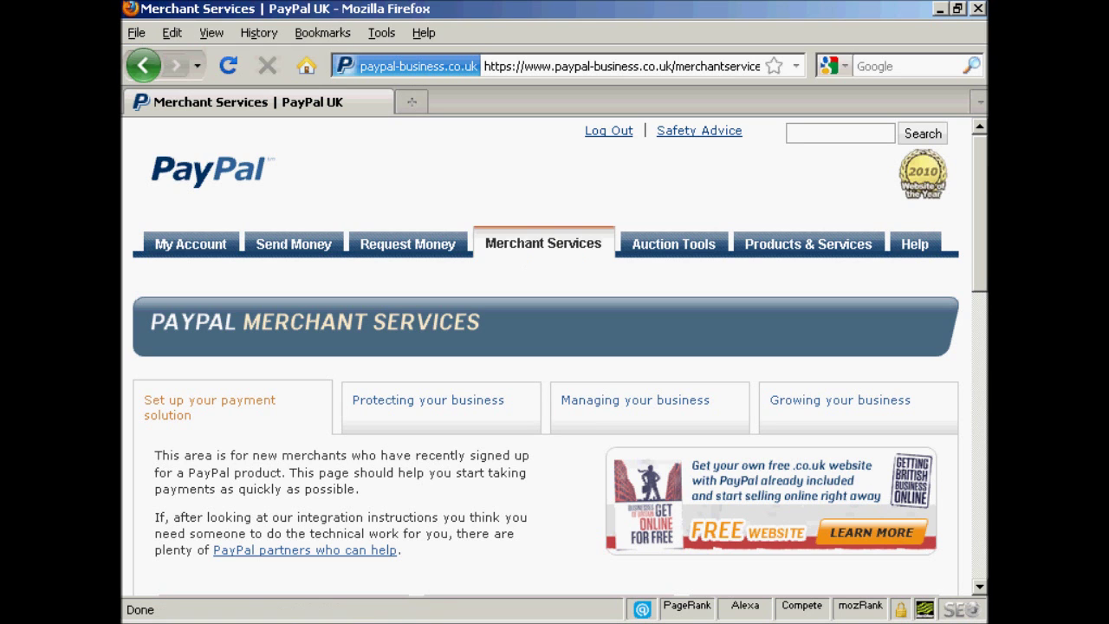
Start a single-item Buy Now button named 'Test Purchase' with item ID 001
drag(981, 173, 982, 310)
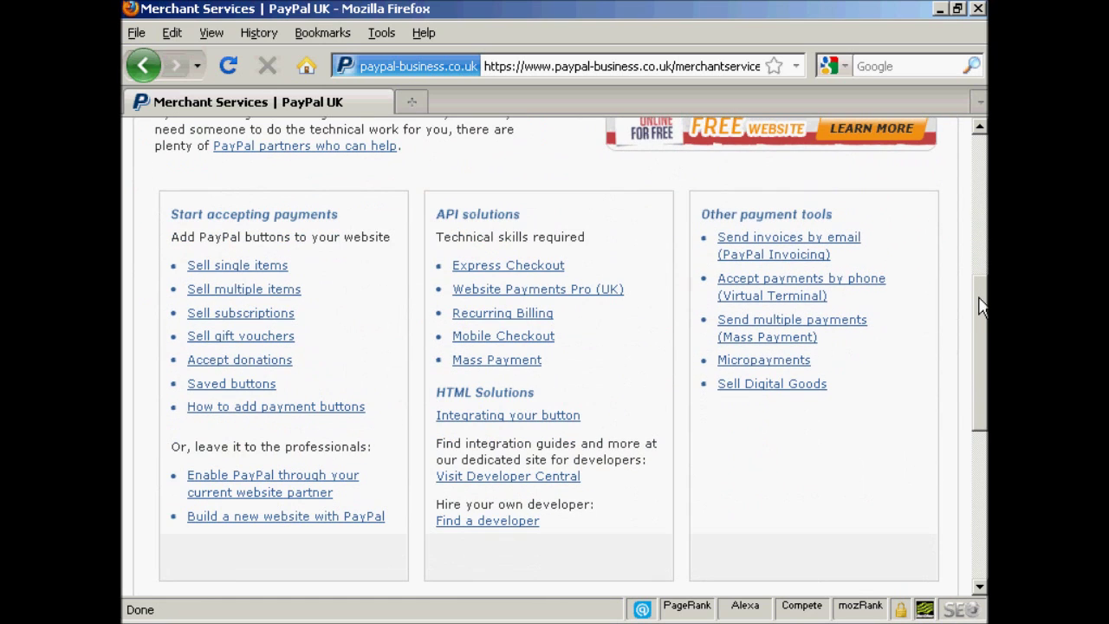
click(241, 270)
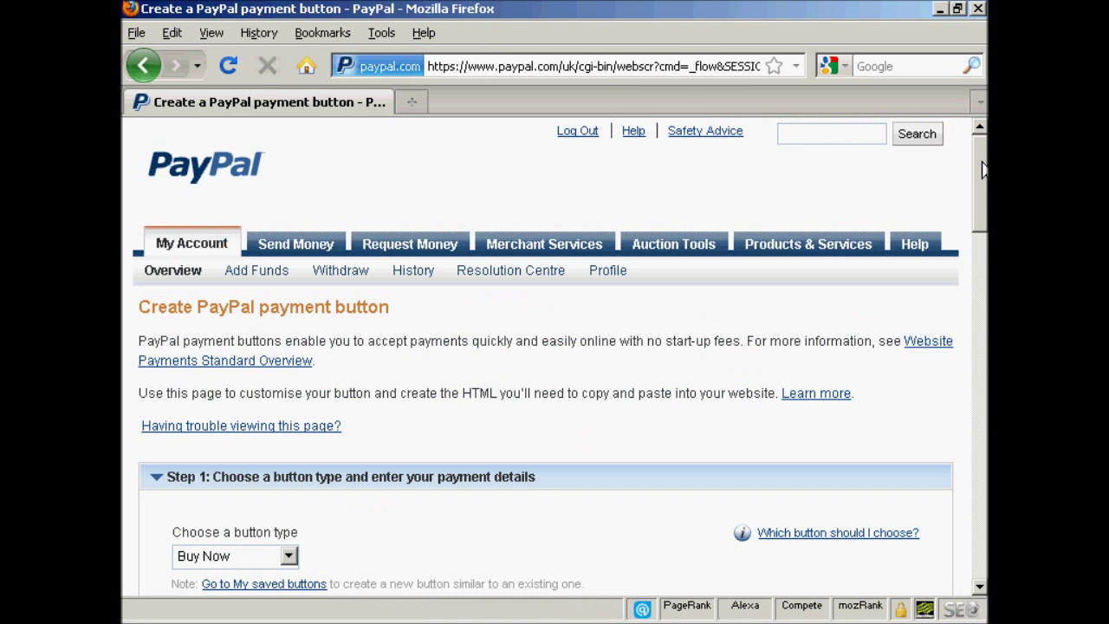
drag(981, 188, 981, 238)
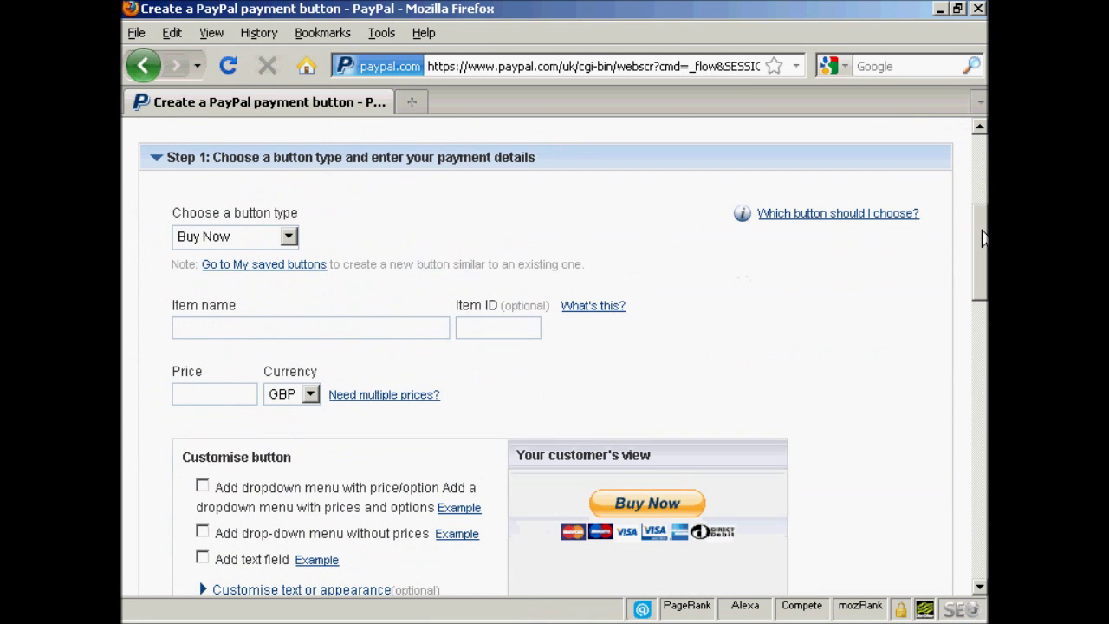
click(291, 246)
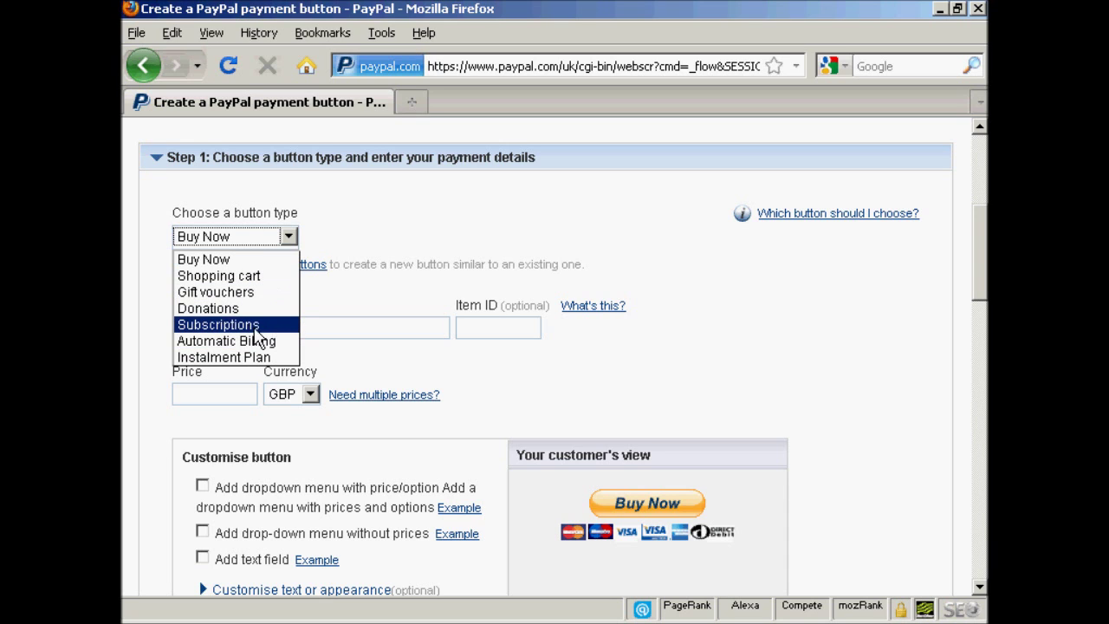
click(334, 224)
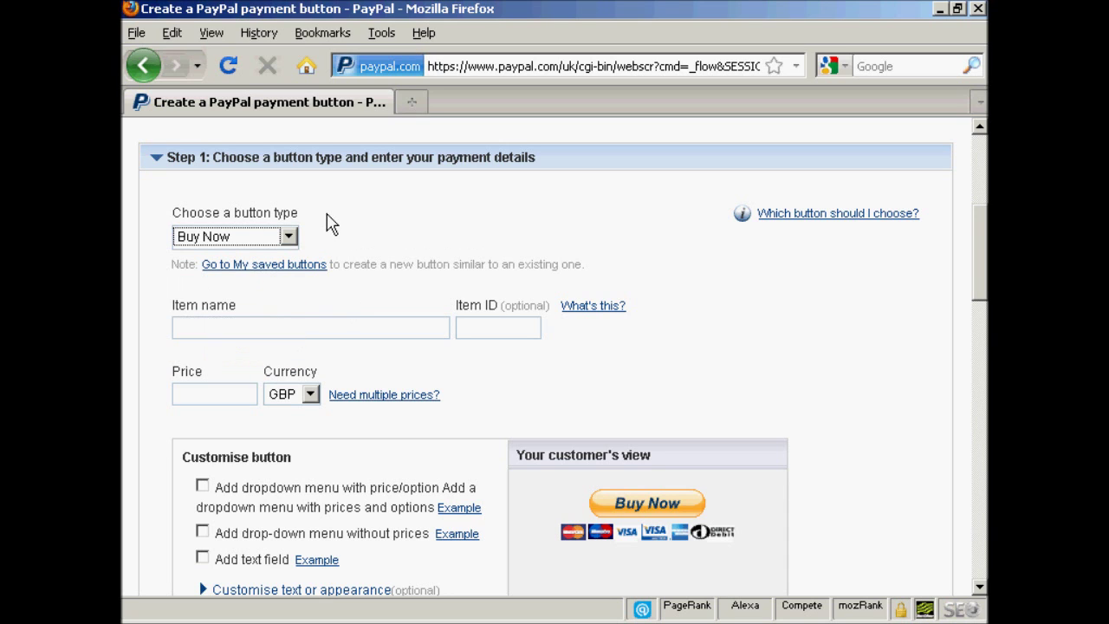
click(197, 326)
text(T)
text(est P)
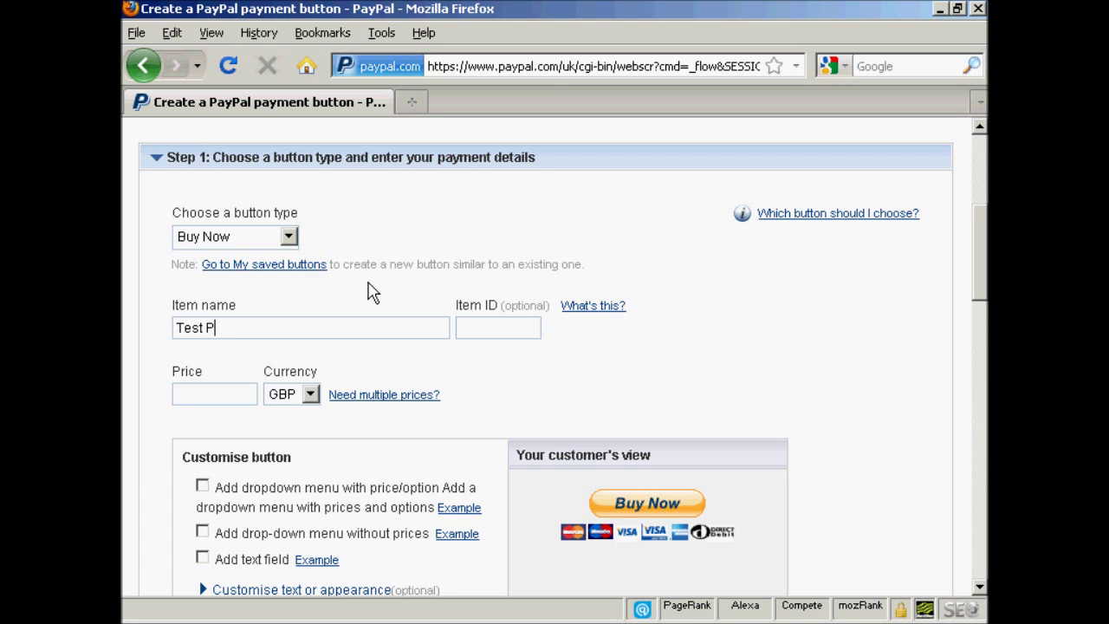
text(urchase)
click(484, 323)
text(001)
Set the button's currency to USD and price to 9.99
drag(982, 248, 984, 276)
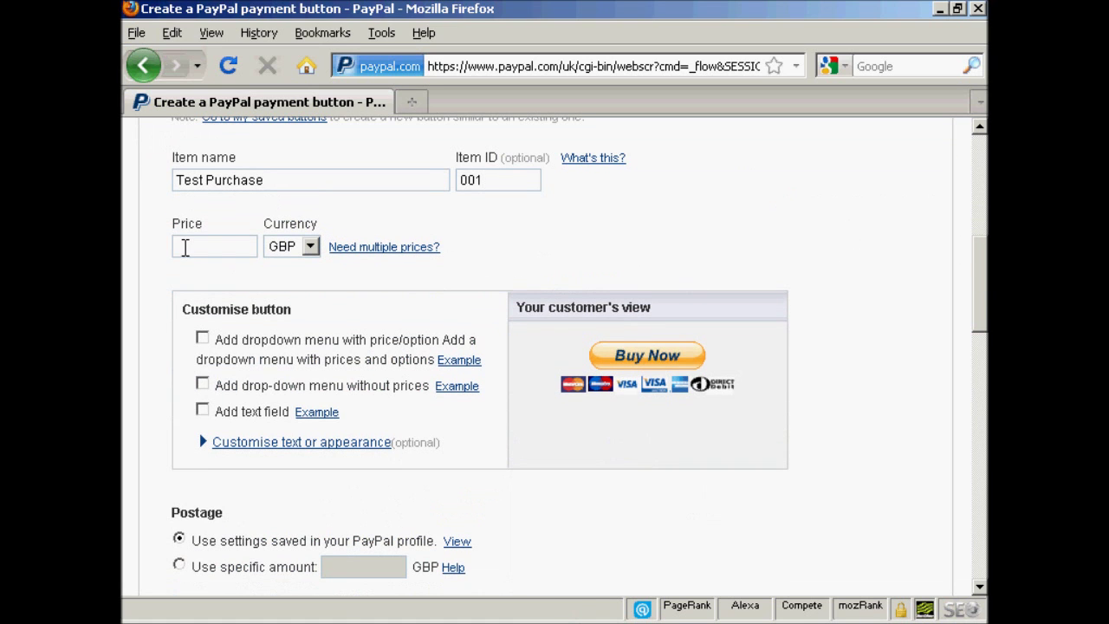
click(185, 248)
click(310, 248)
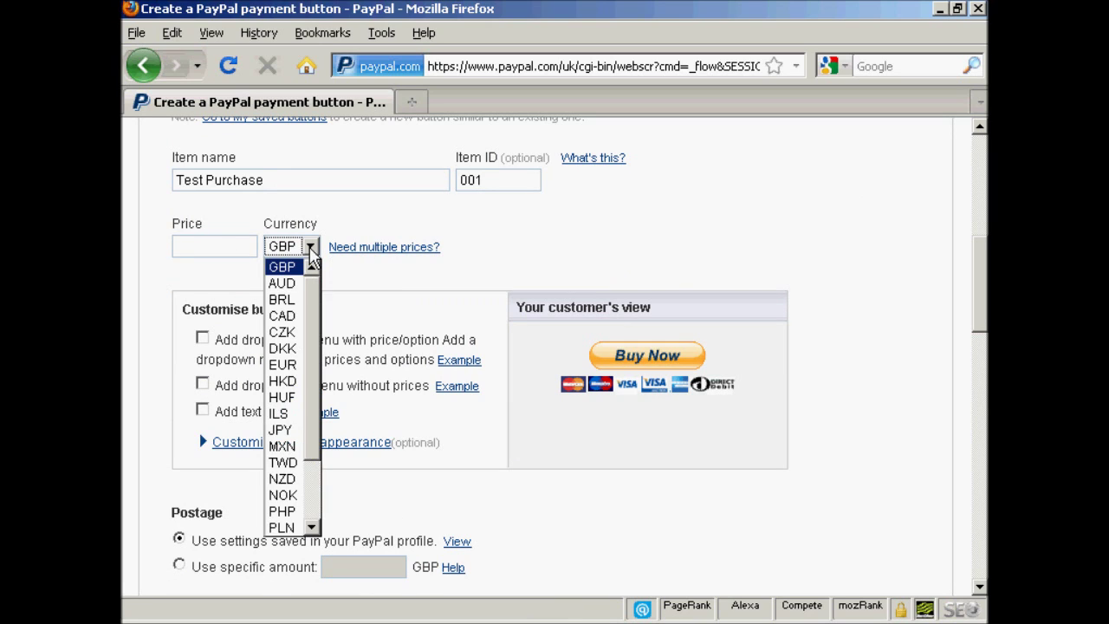
scroll(314, 317, down, 3)
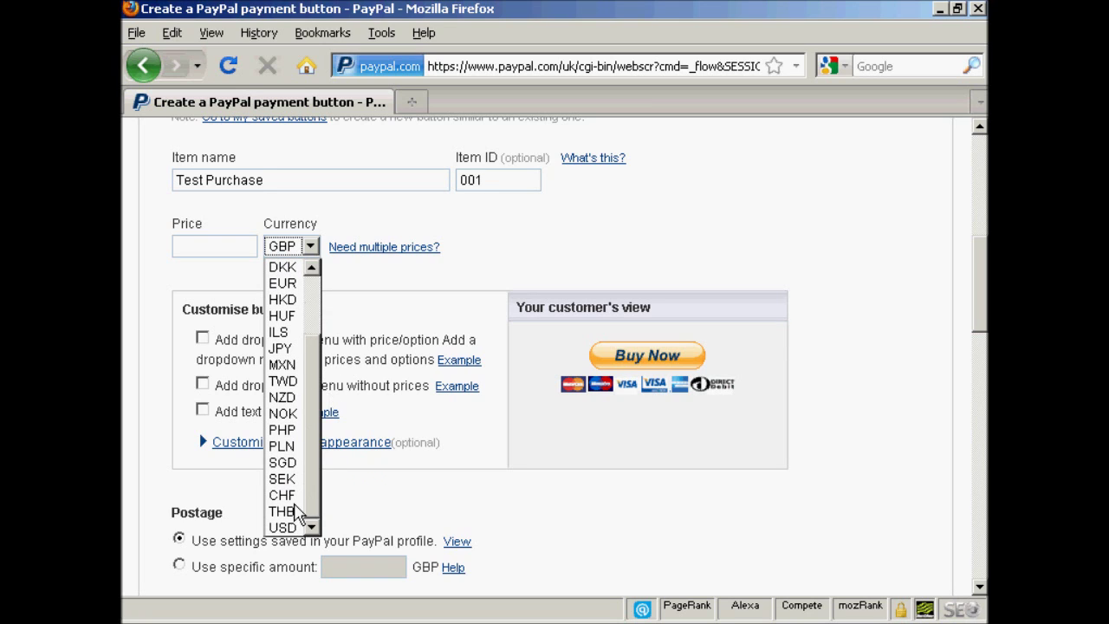
click(286, 527)
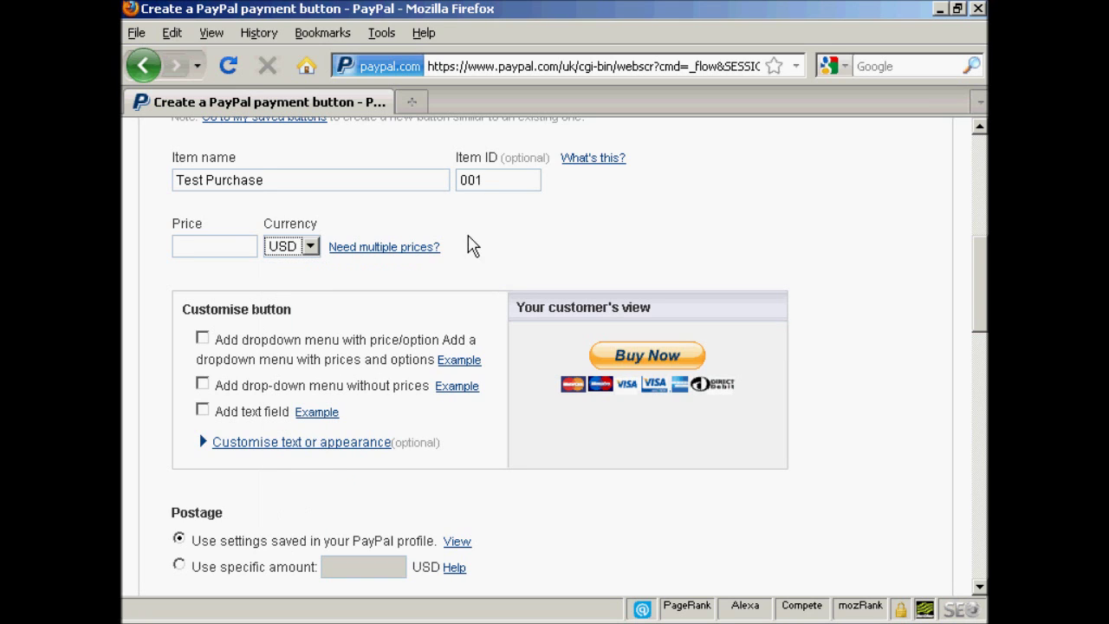
click(199, 246)
text(9.99)
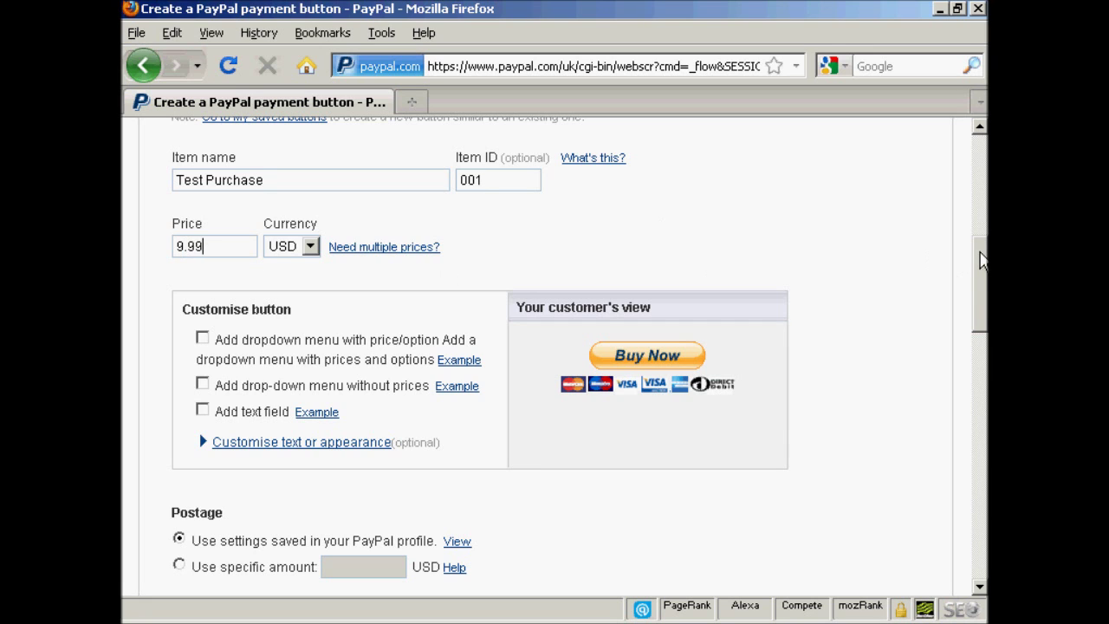
drag(983, 251, 982, 281)
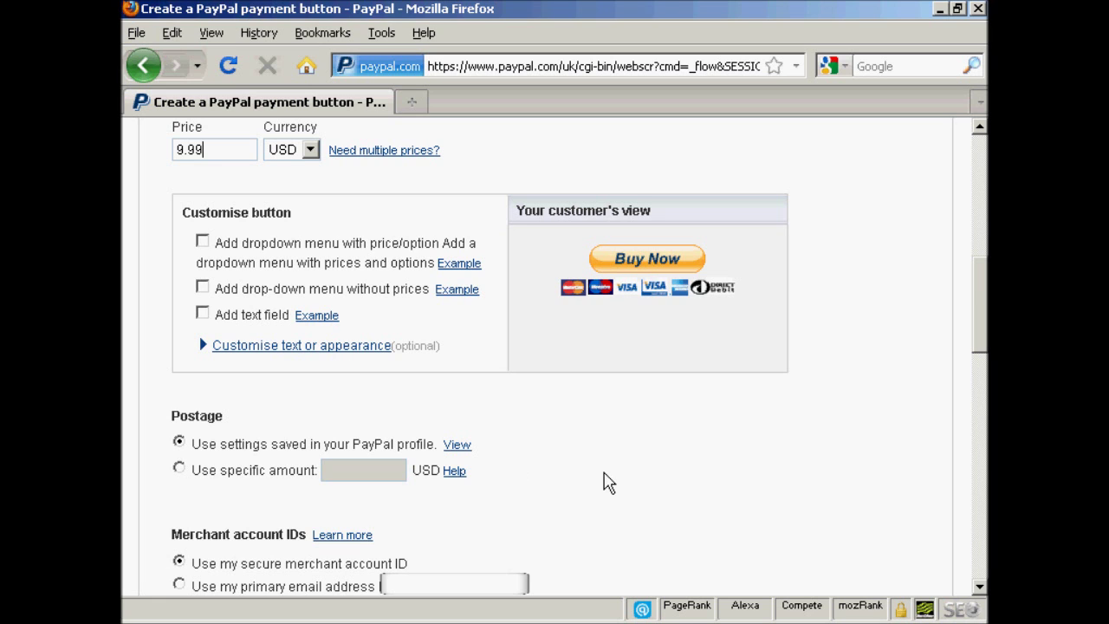
drag(984, 303, 984, 345)
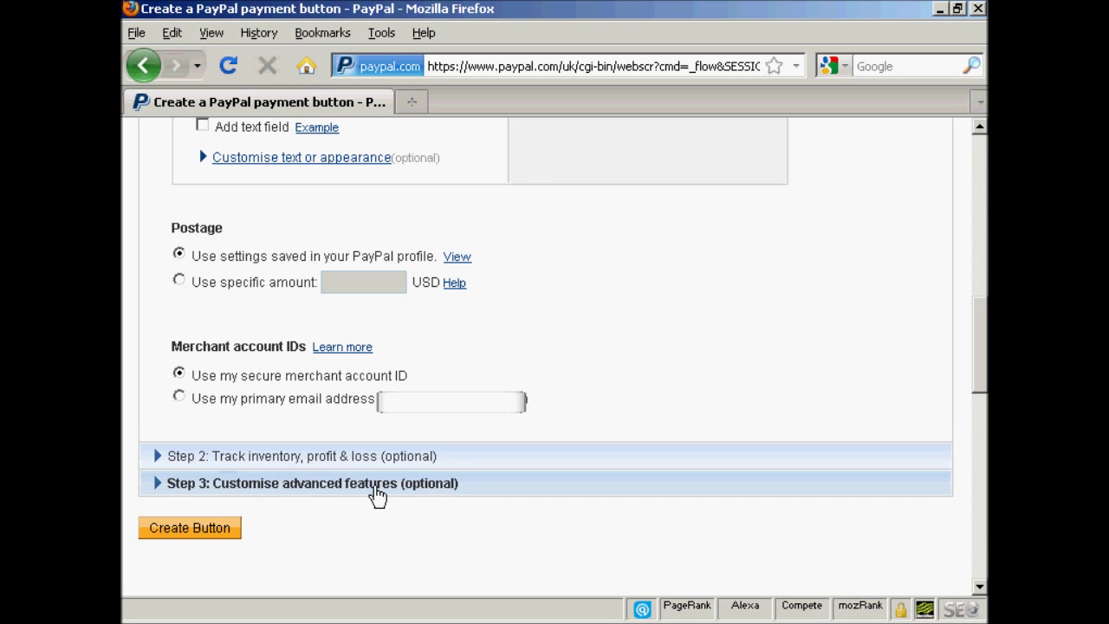
click(421, 487)
scroll(801, 362, down, 10)
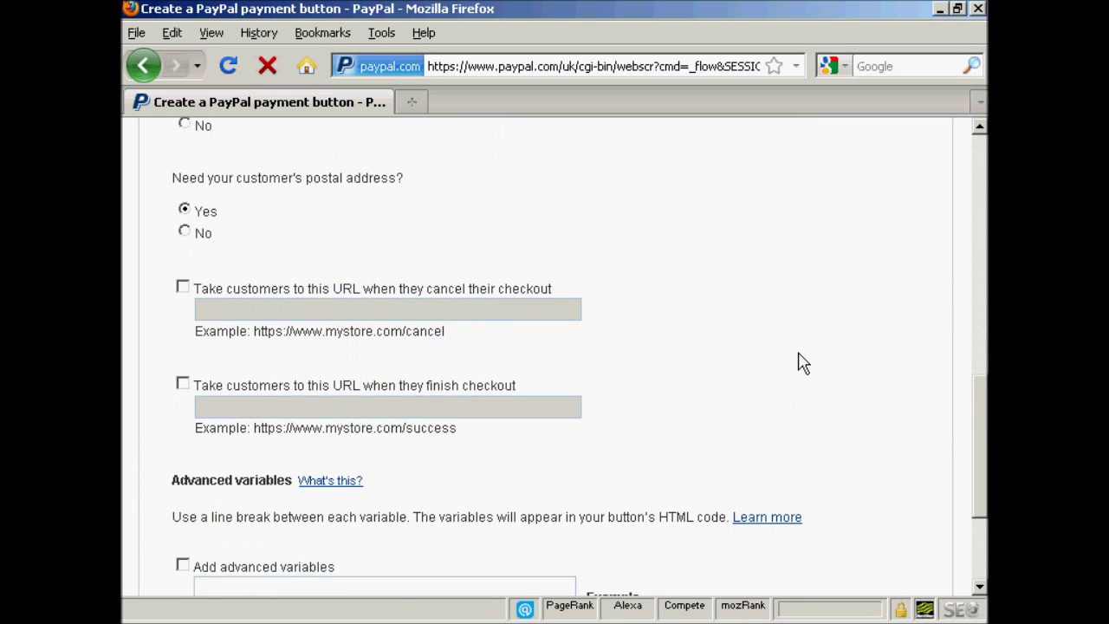
scroll(910, 274, up, 10)
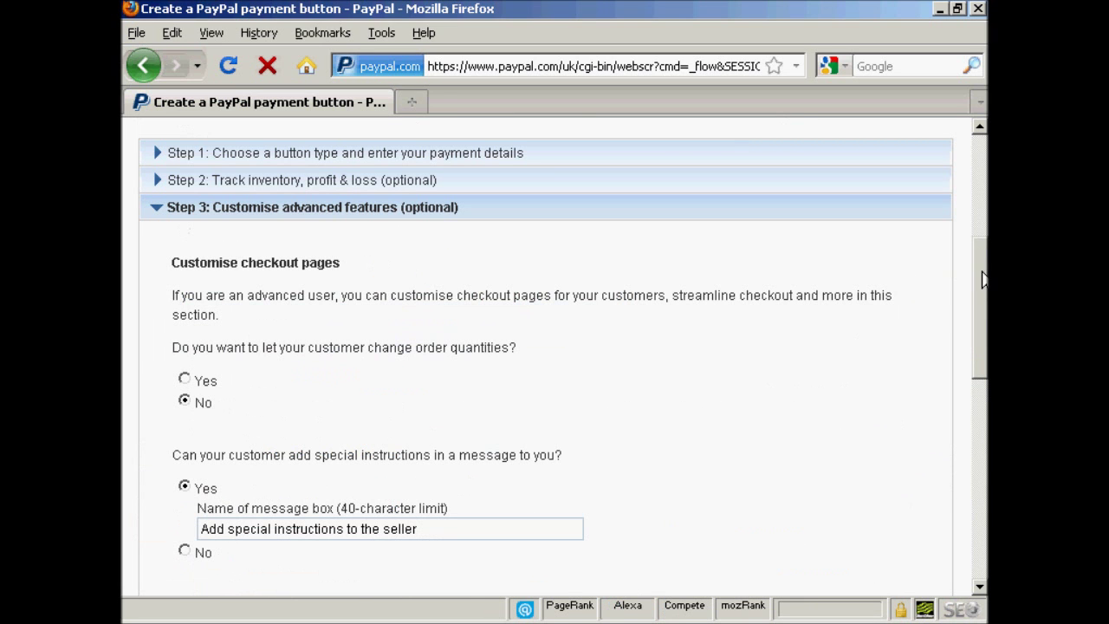
drag(982, 280, 980, 400)
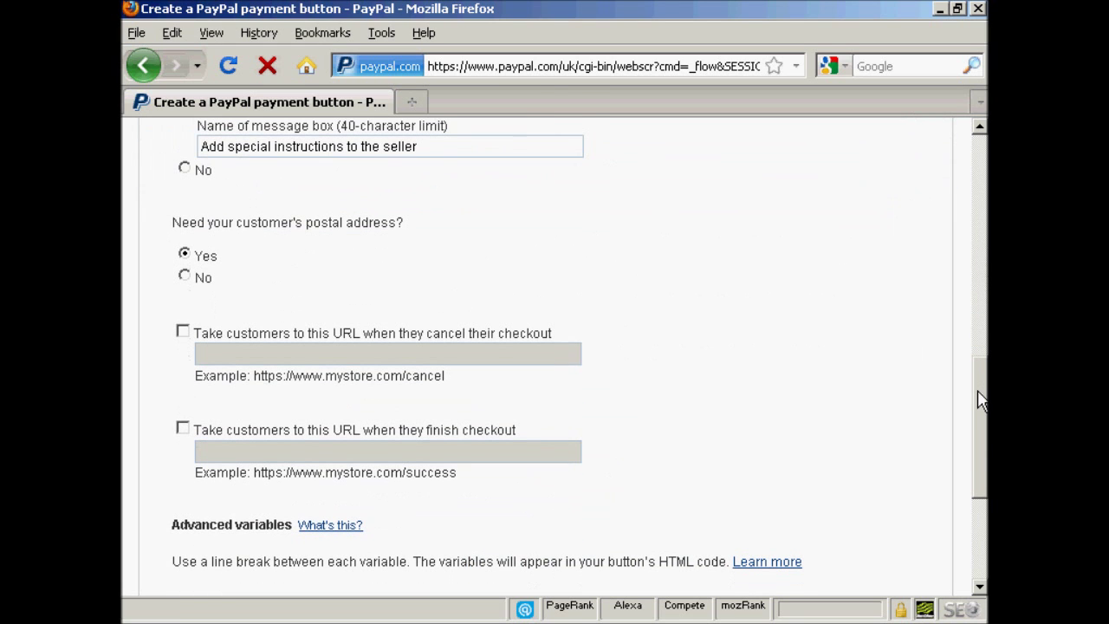
click(183, 428)
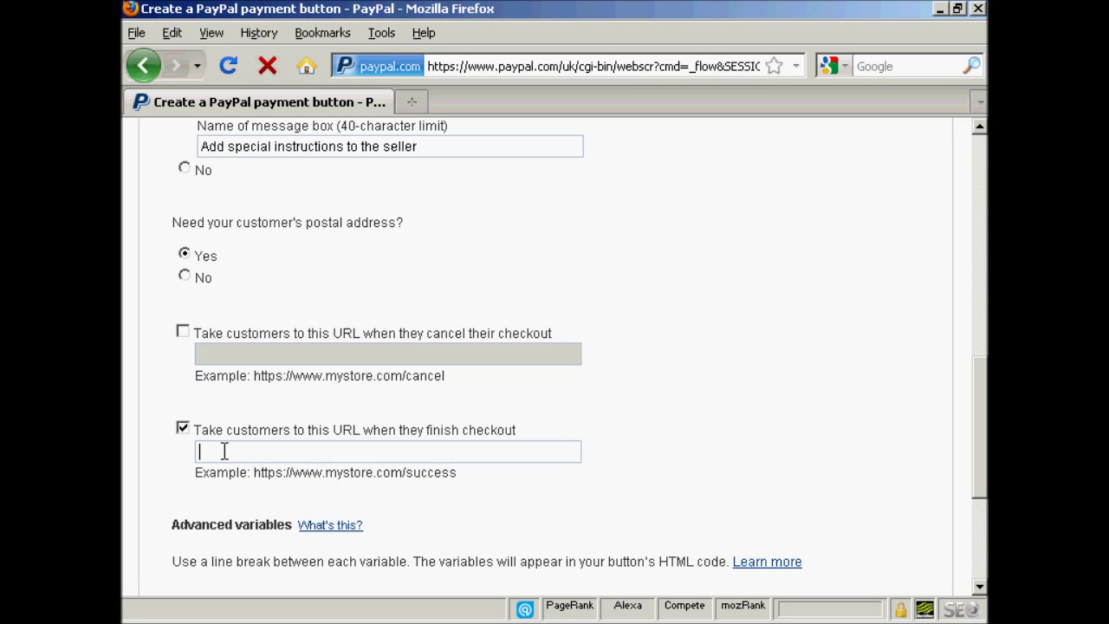
text(http:/)
text(/www.)
text(mysite)
text(.)
text(com)
text(/downl)
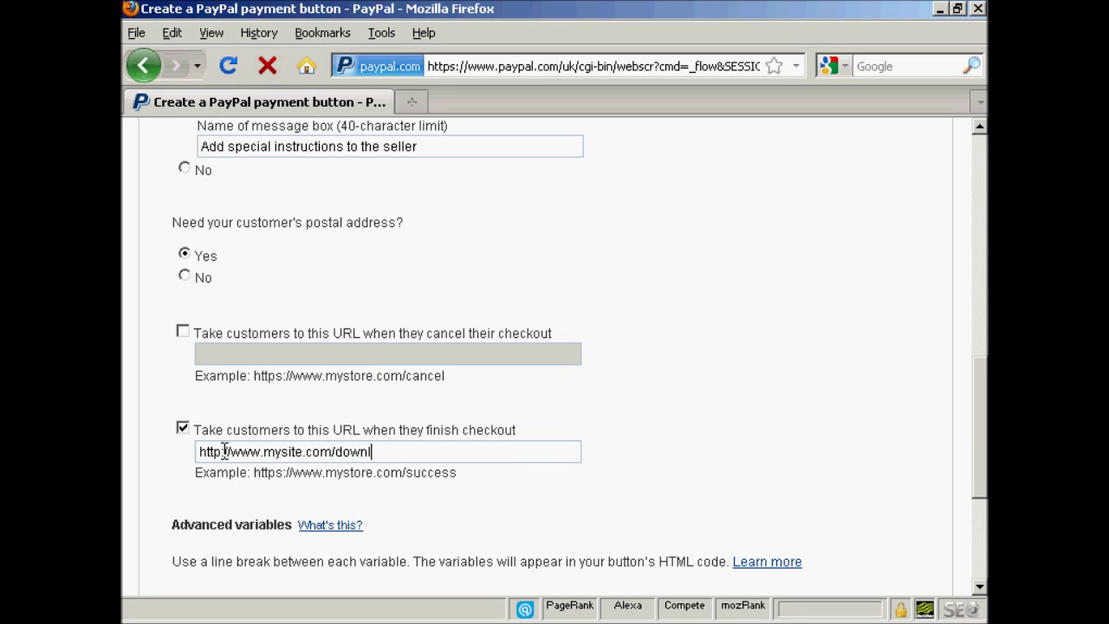
text(oad)
drag(982, 386, 980, 474)
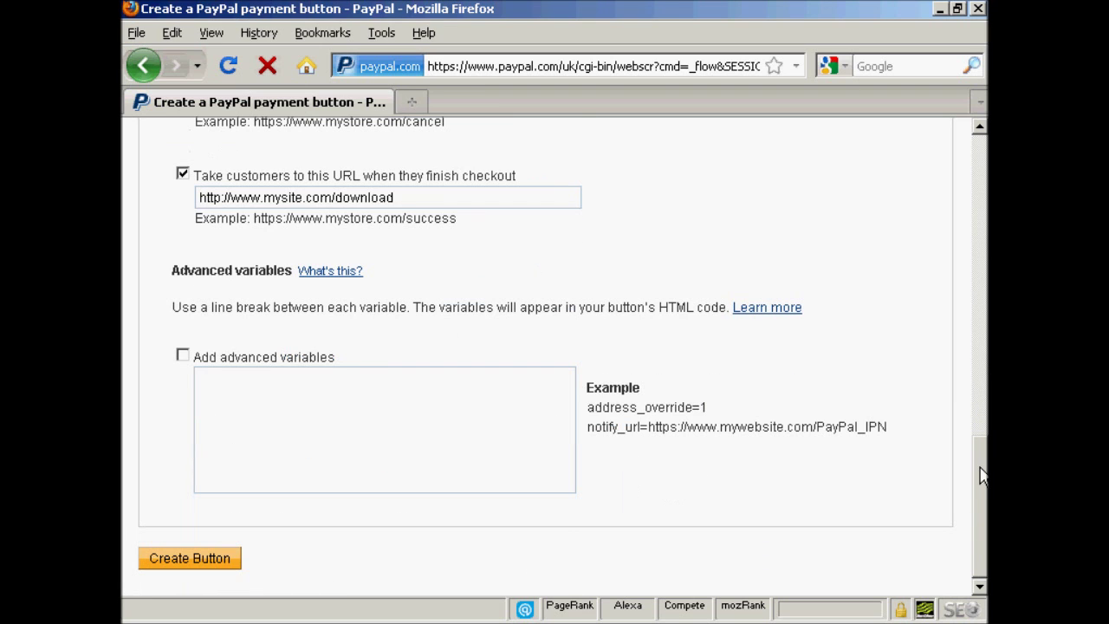
click(195, 565)
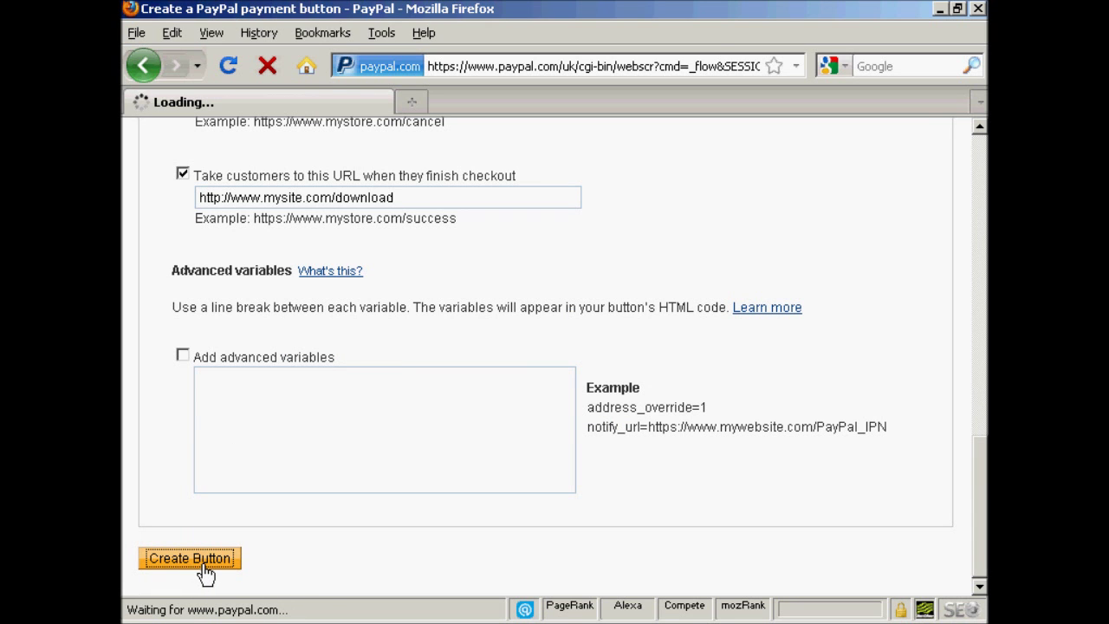
Copy the button's website HTML code after briefly viewing the email link version
scroll(985, 252, down, 2)
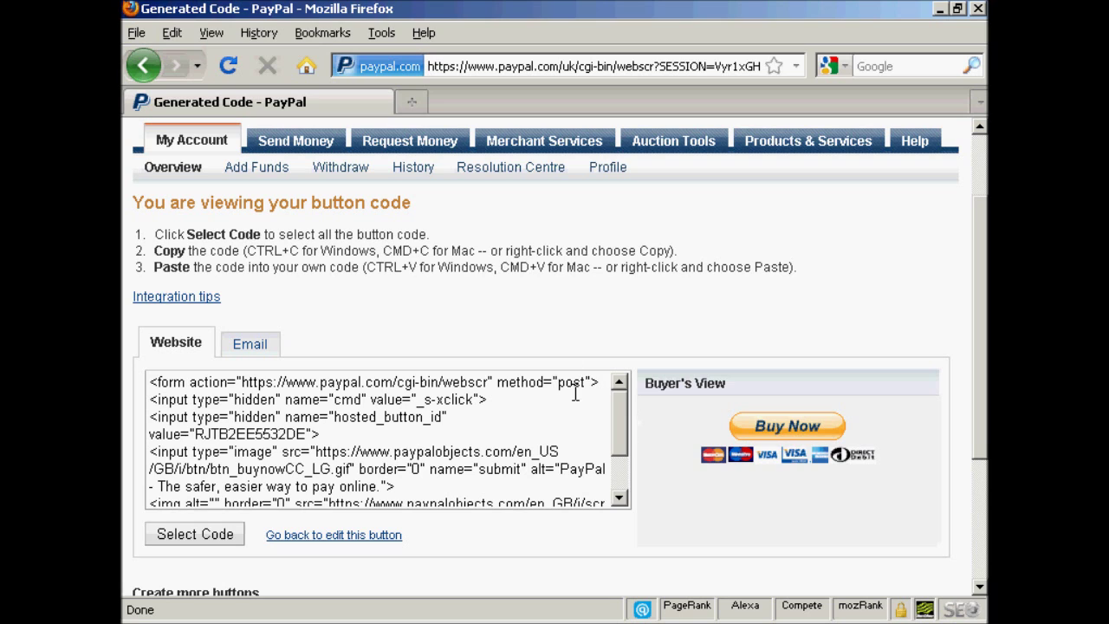
mouse_move(620, 435)
mouse_down()
mouse_move(619, 488)
mouse_move(620, 418)
mouse_up()
click(256, 349)
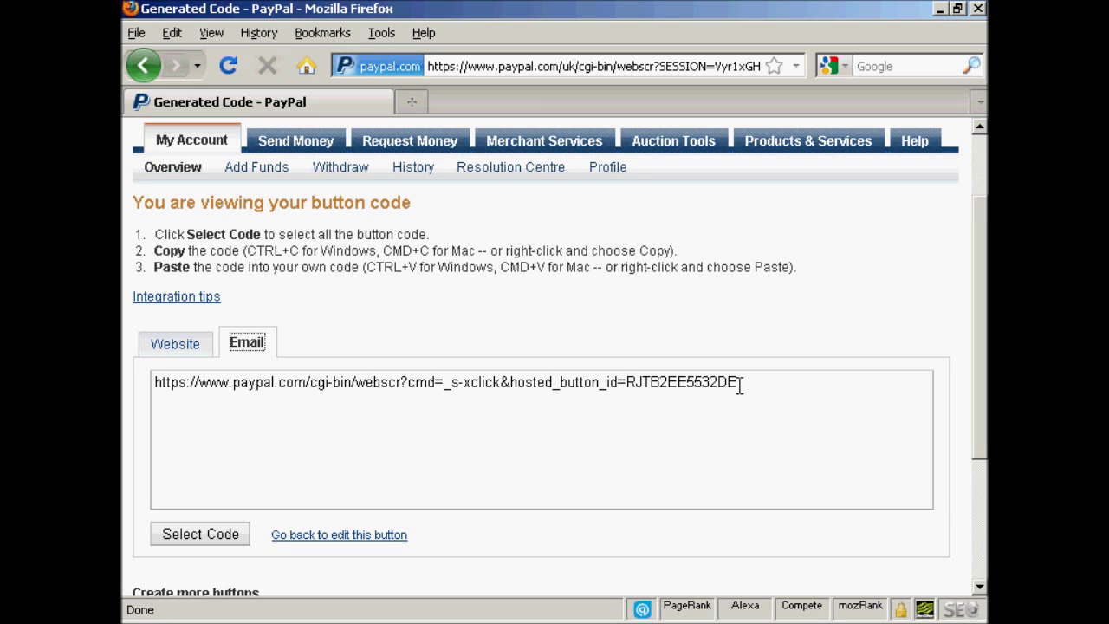
click(175, 346)
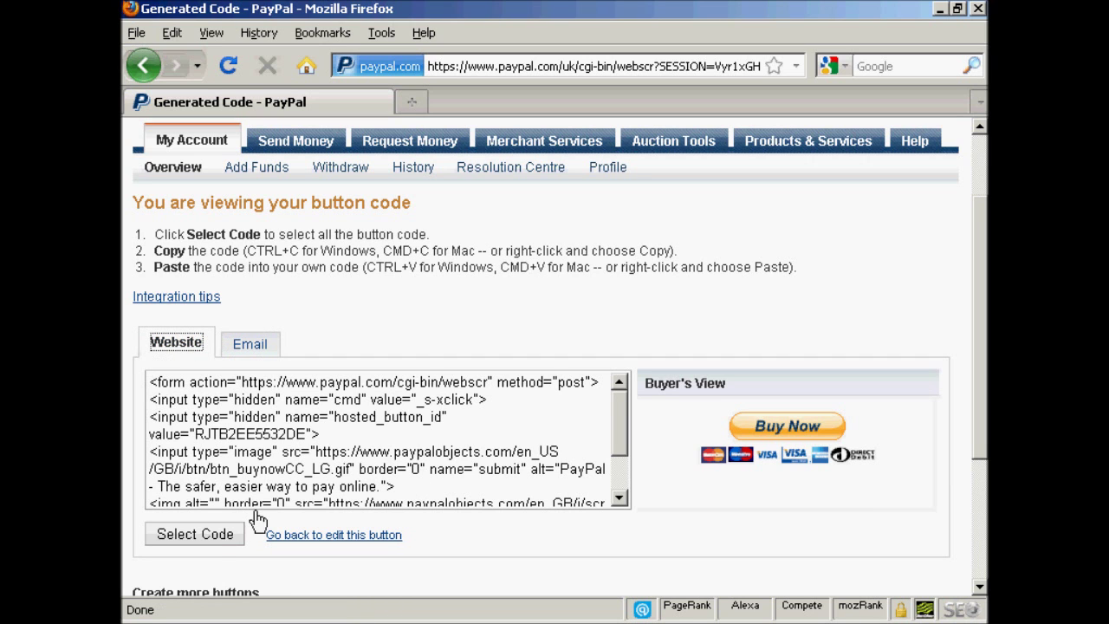
click(208, 540)
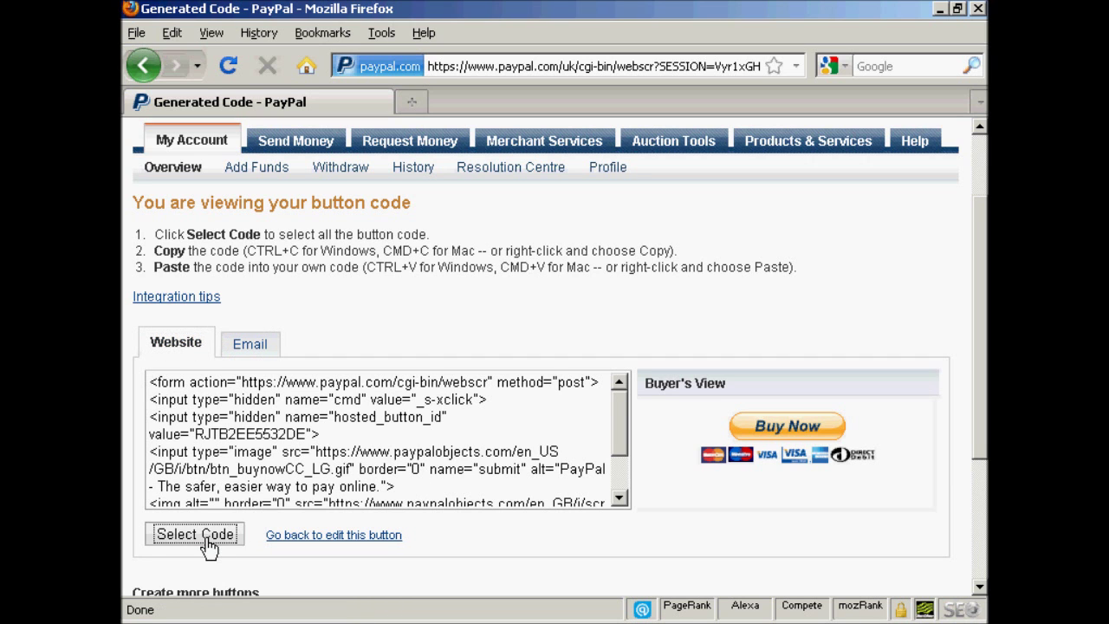
right_click(340, 454)
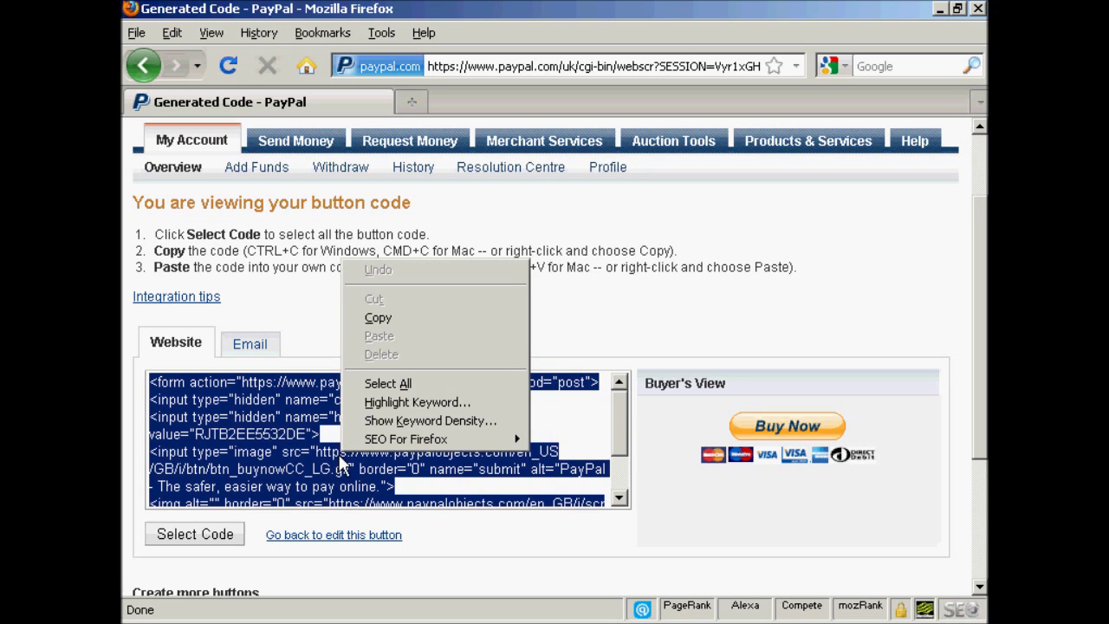
click(391, 318)
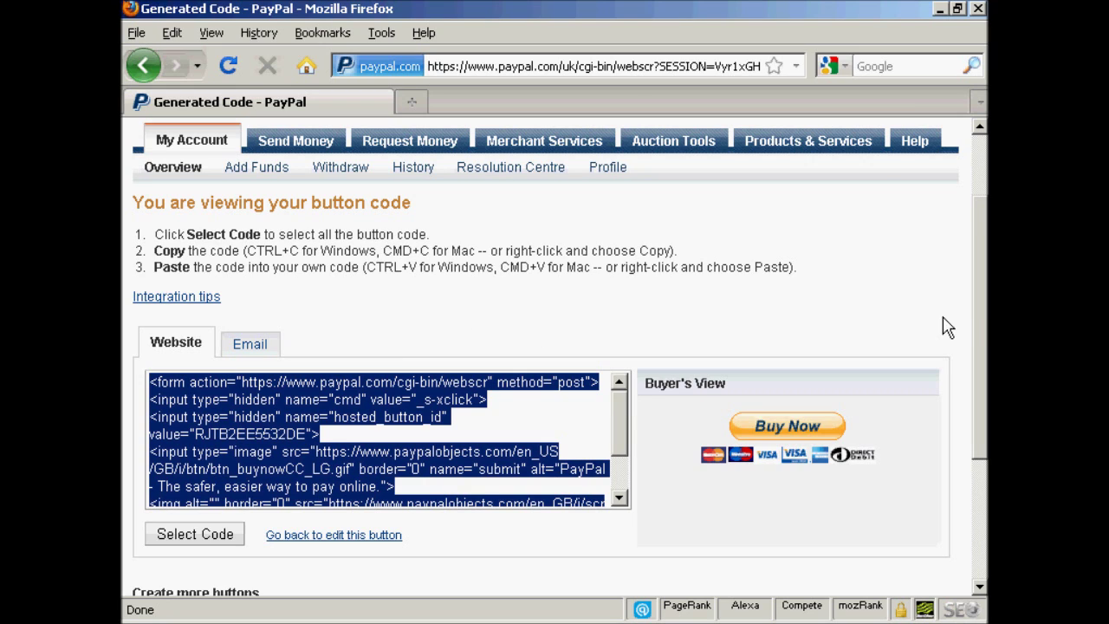
drag(985, 310, 983, 208)
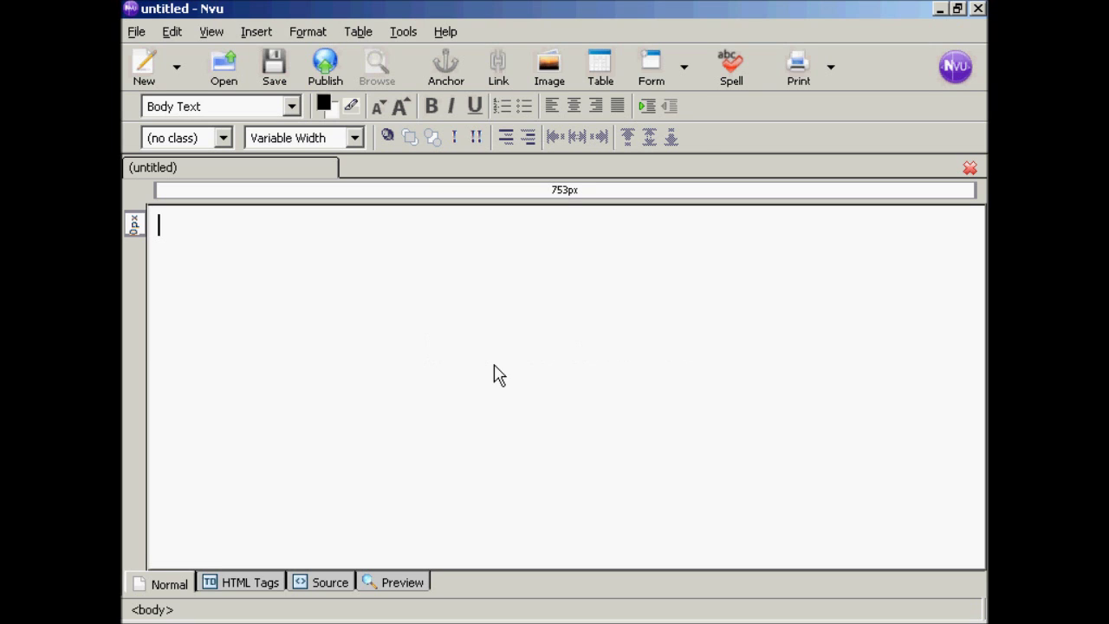
Open Nvu's Insert menu over the blank untitled page
click(253, 31)
Paste the PayPal button code into Nvu's Insert HTML box and insert it
click(282, 165)
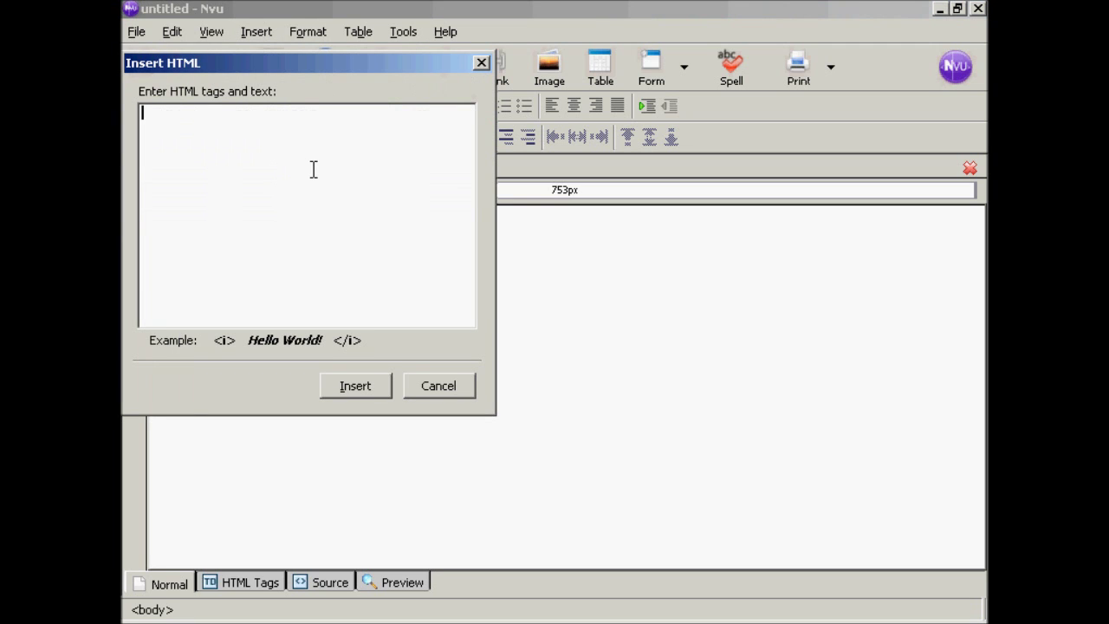
key(ctrl+v)
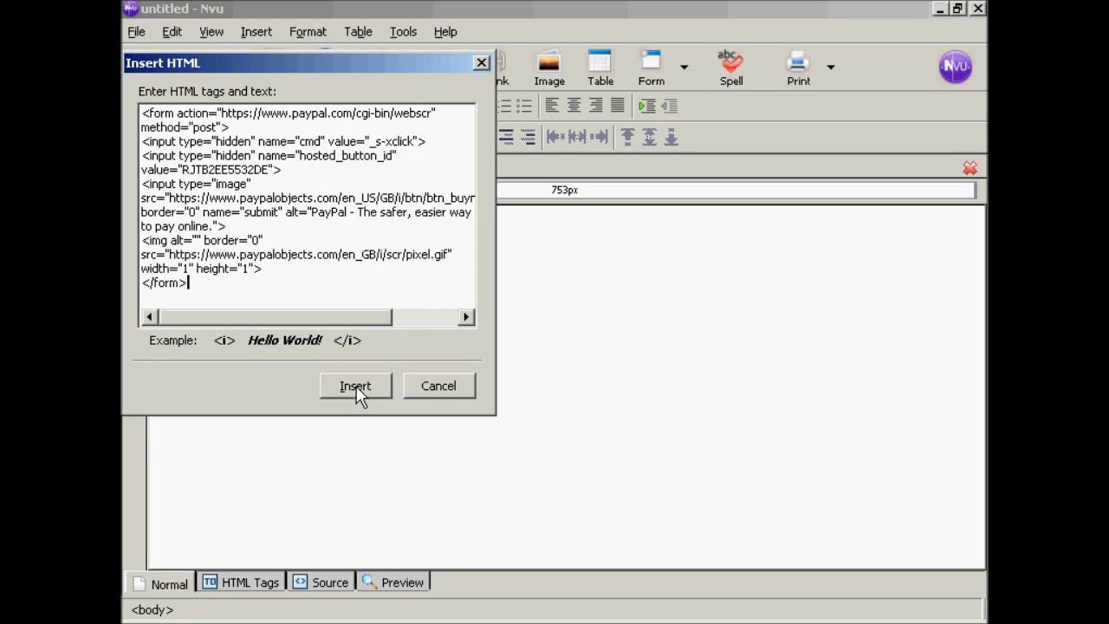
click(356, 388)
click(356, 387)
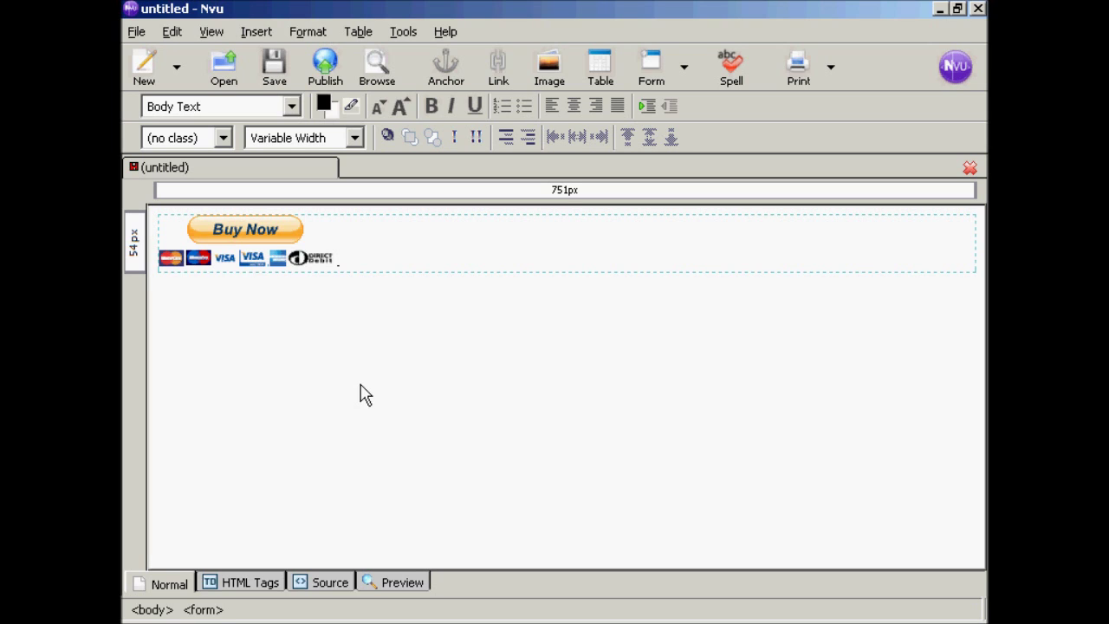